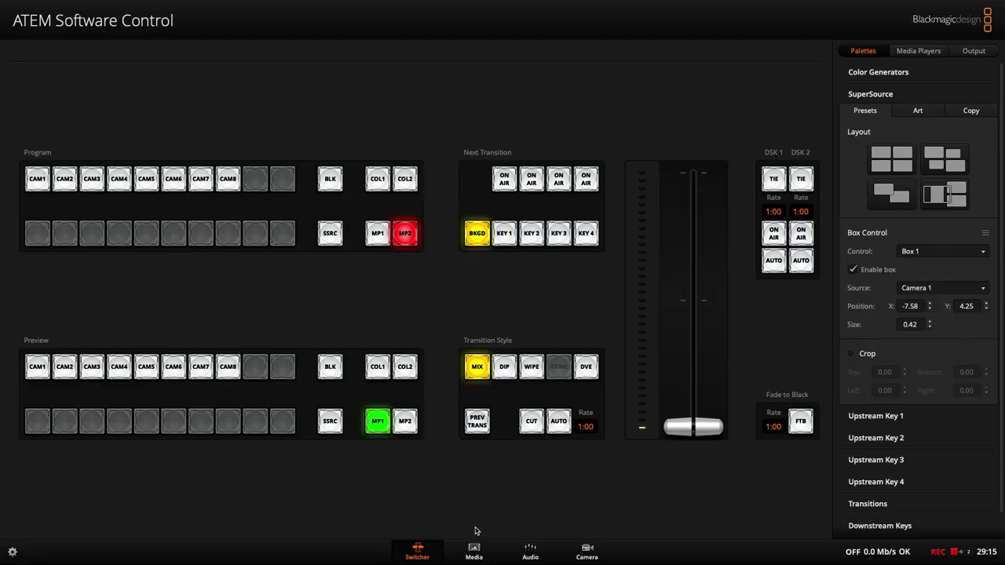
# Go back to the Switcher page's collapsed Palettes list, Color Generators through Fade to Black.
pyautogui.click(471, 551)
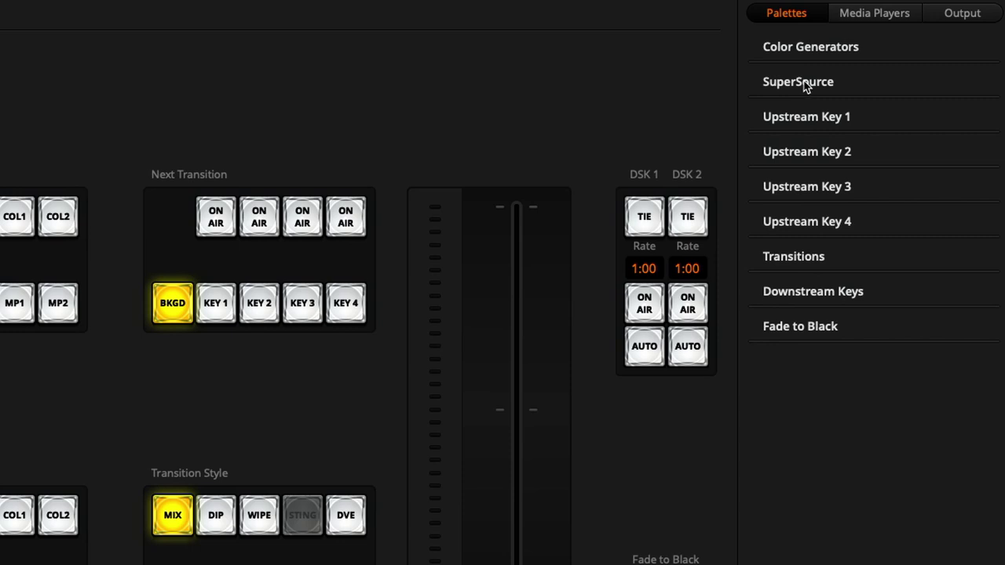
# Expand the SuperSource palette and toggle Box 1 off and back on, leaving it on Camera 1.
pyautogui.click(807, 84)
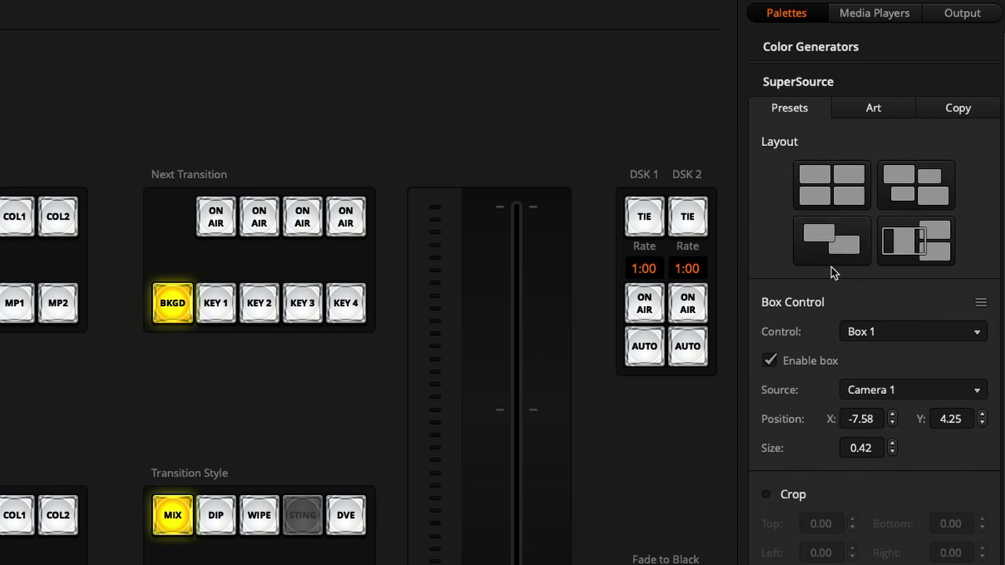
pyautogui.click(885, 337)
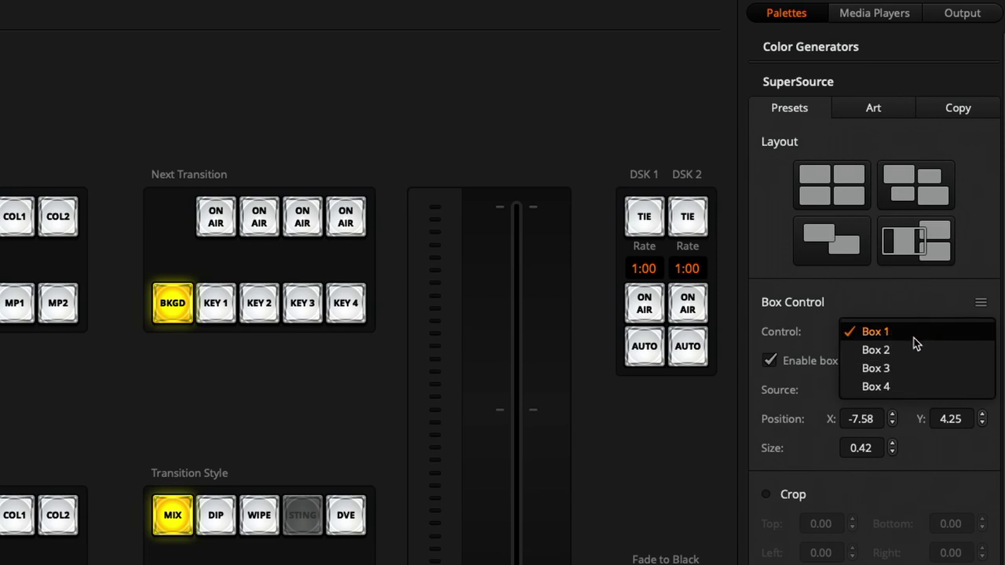
pyautogui.click(802, 363)
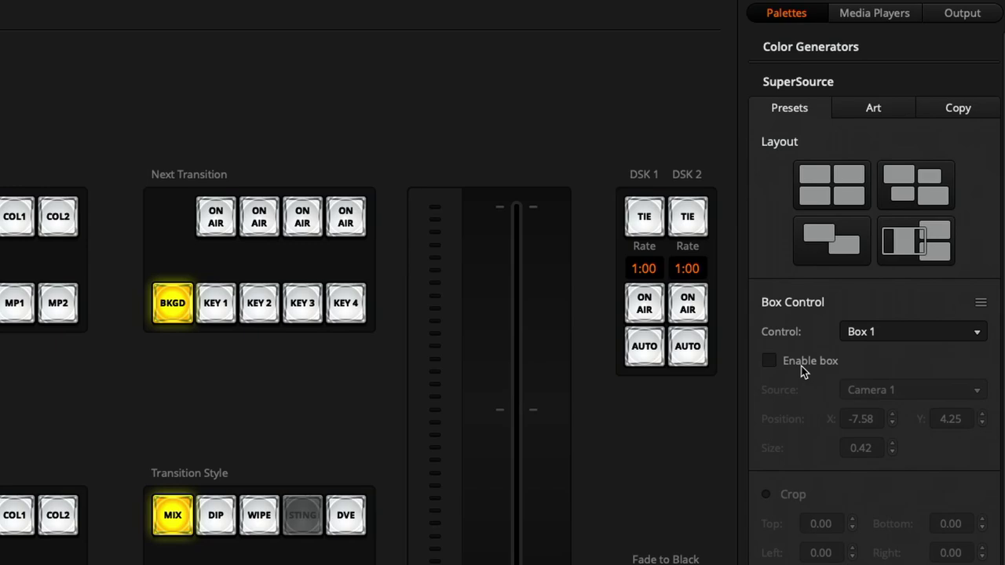
pyautogui.click(801, 369)
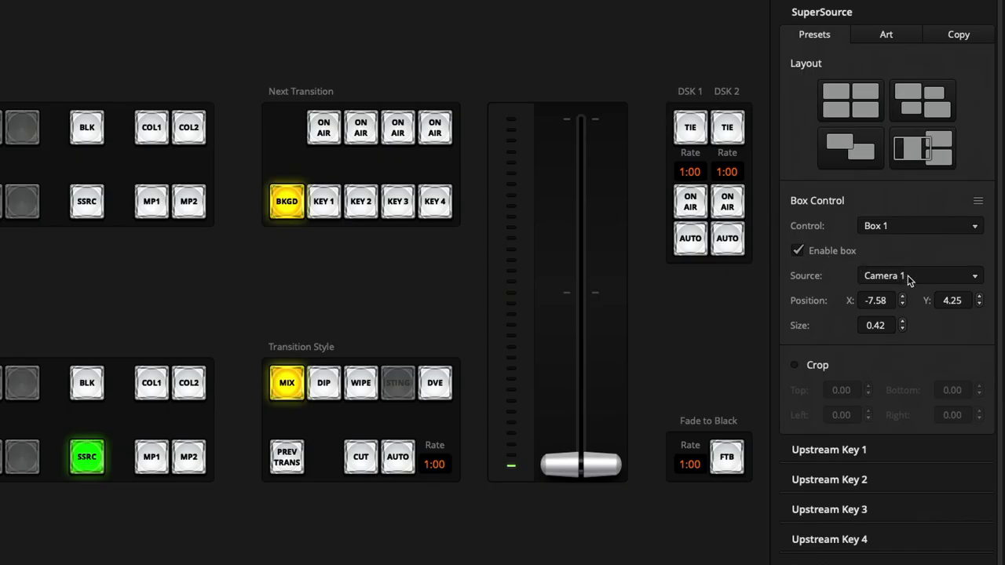
pyautogui.click(914, 277)
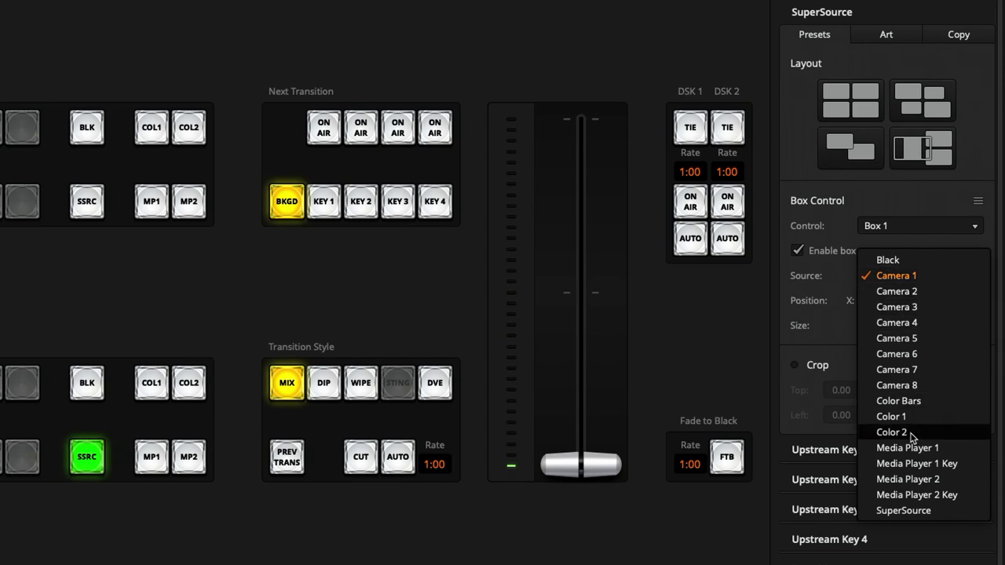
pyautogui.click(911, 479)
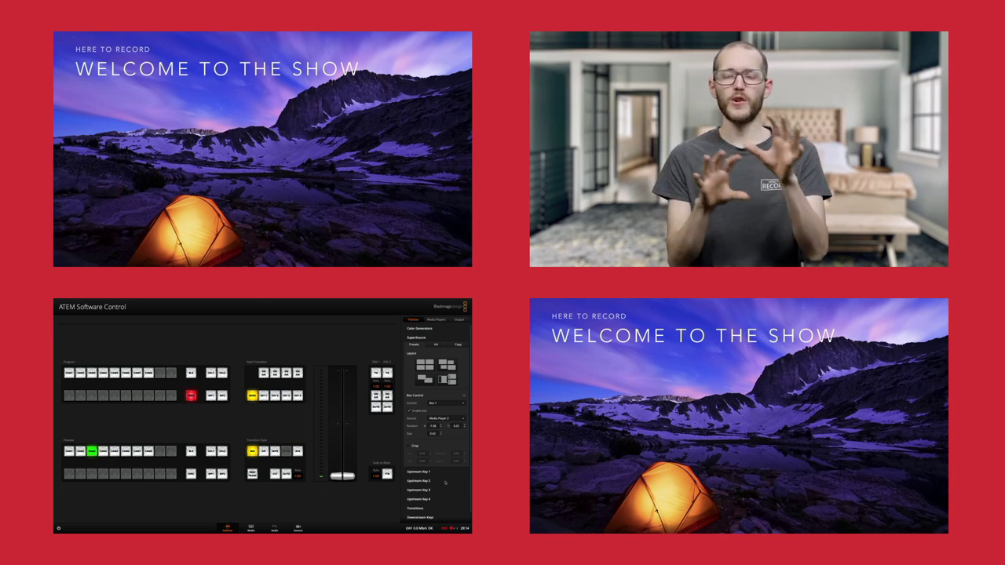
pyautogui.click(444, 419)
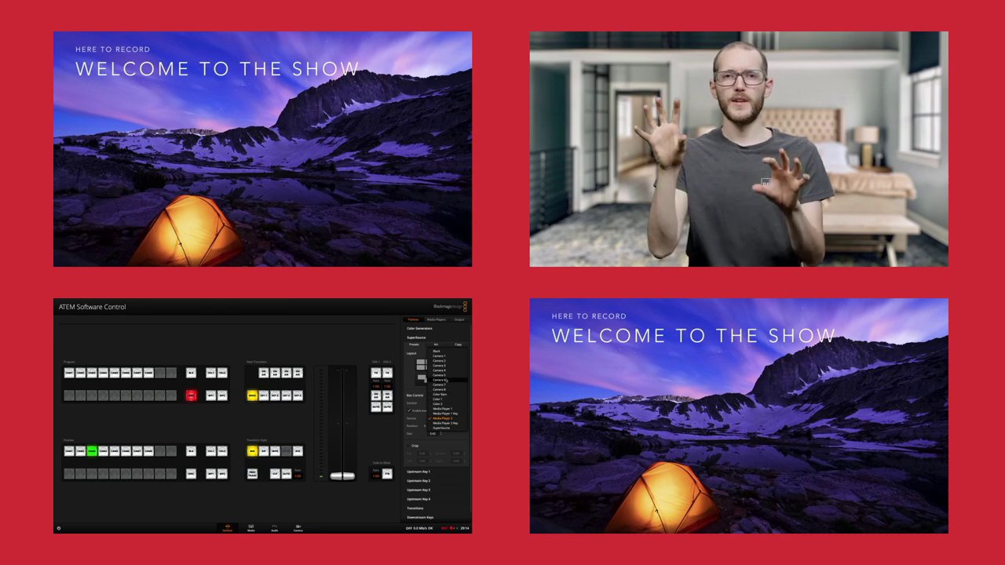
pyautogui.click(446, 357)
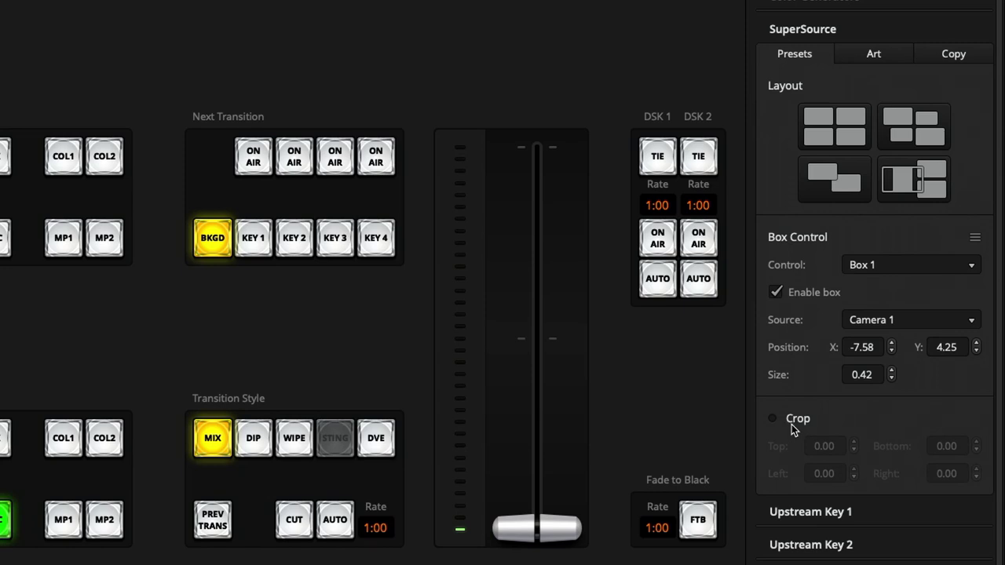
# Scrub SuperSource Box 1's Size to watch the box shrink and grow.
pyautogui.scroll(-1, 791, 424)
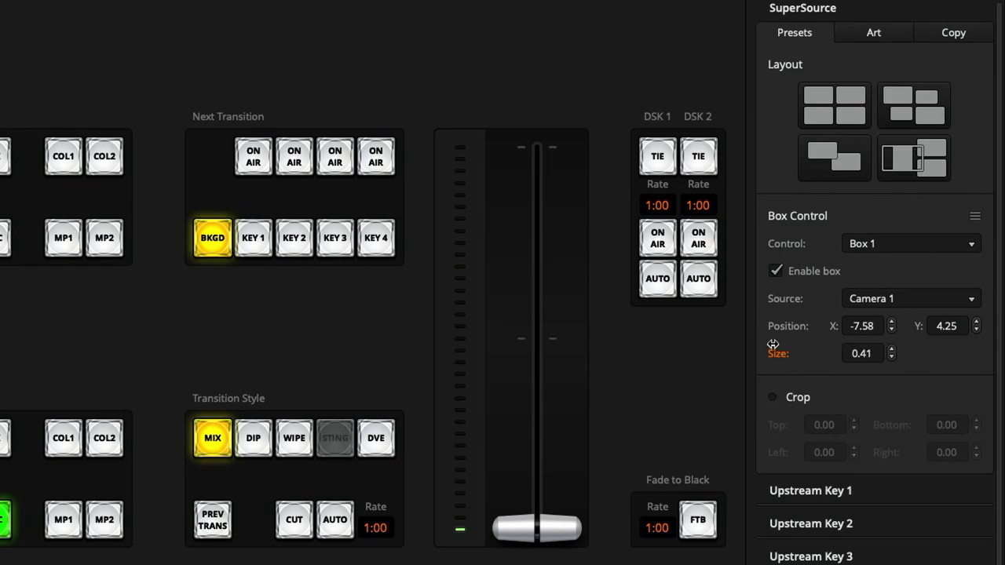
pyautogui.moveTo(781, 345); pyautogui.dragTo(789, 345)
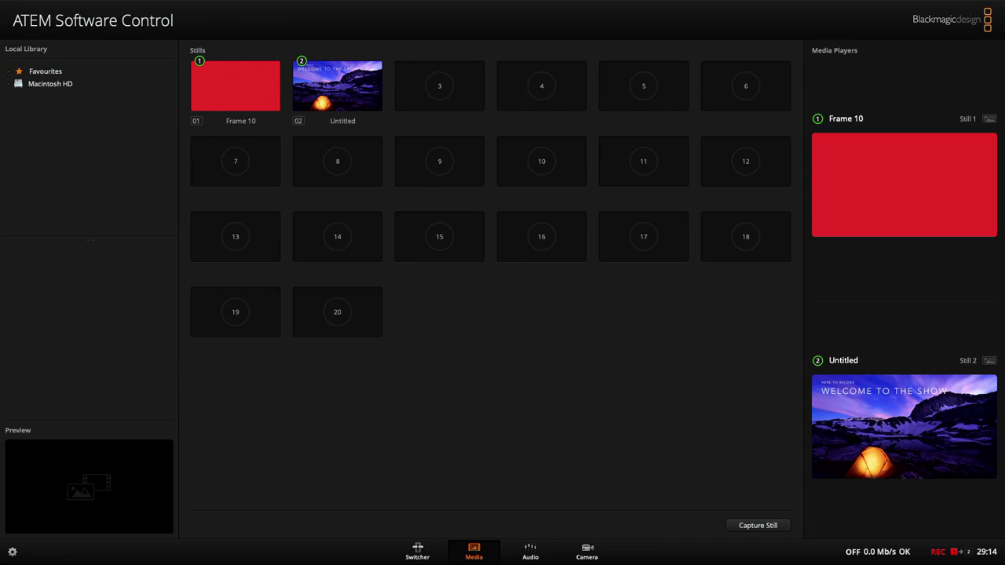
# Import the Frame 10 PNG into still slot 3 and load it into Media Player 1.
pyautogui.moveTo(740, 13); pyautogui.dragTo(426, 86)
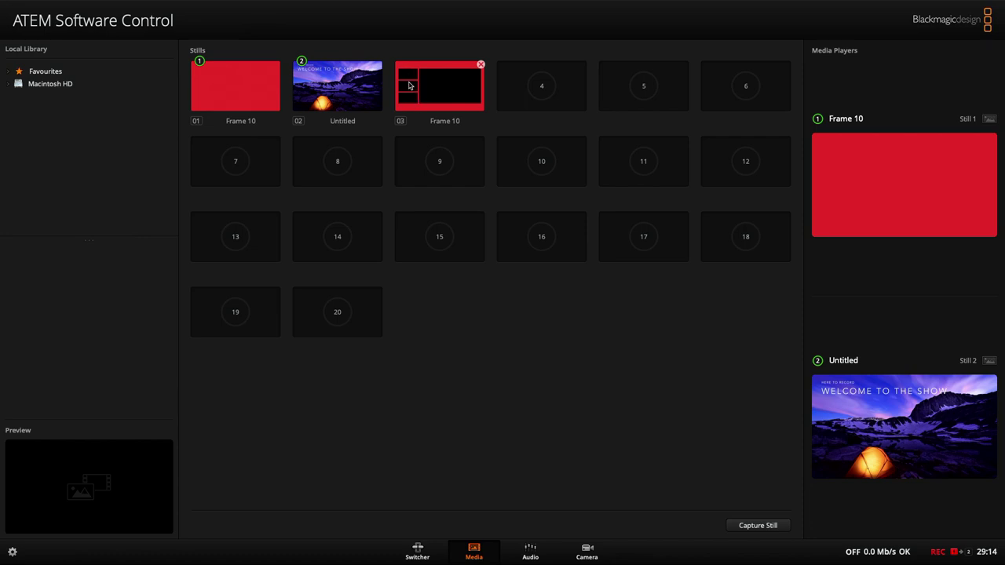
pyautogui.moveTo(400, 115); pyautogui.dragTo(865, 173)
pyautogui.click(417, 552)
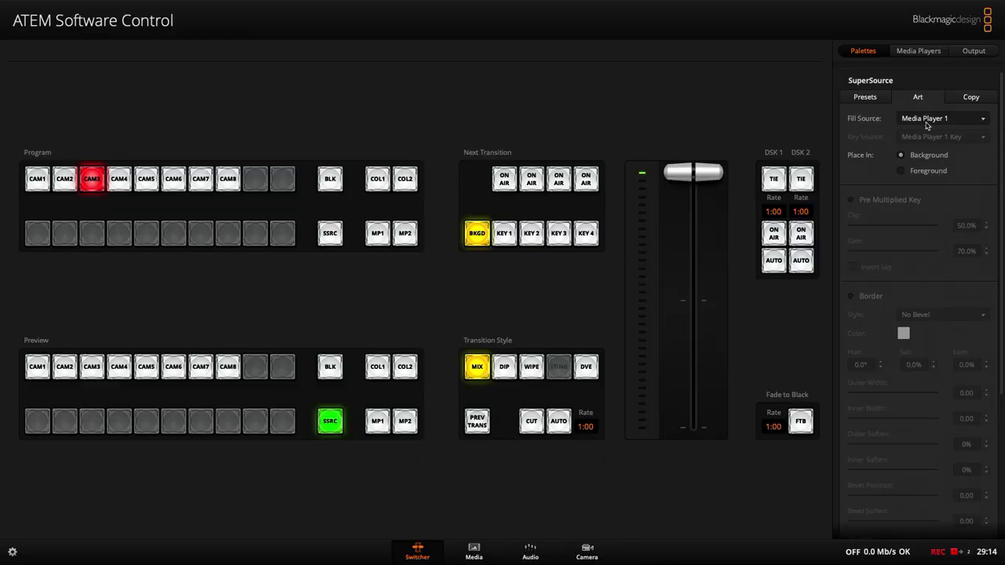
# Set the SuperSource art fill to Media Player 1, placed in the Foreground.
pyautogui.click(927, 121)
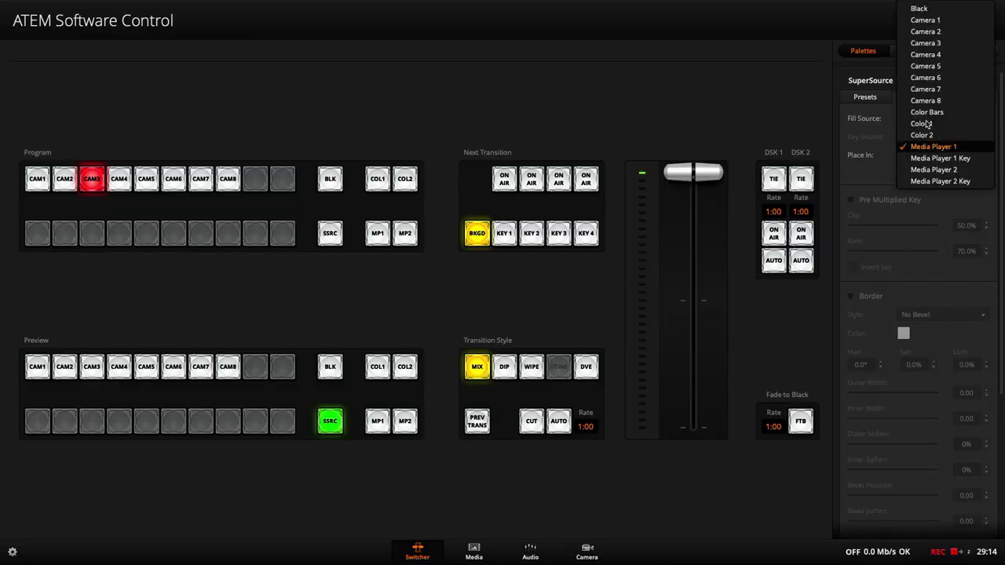
pyautogui.click(928, 147)
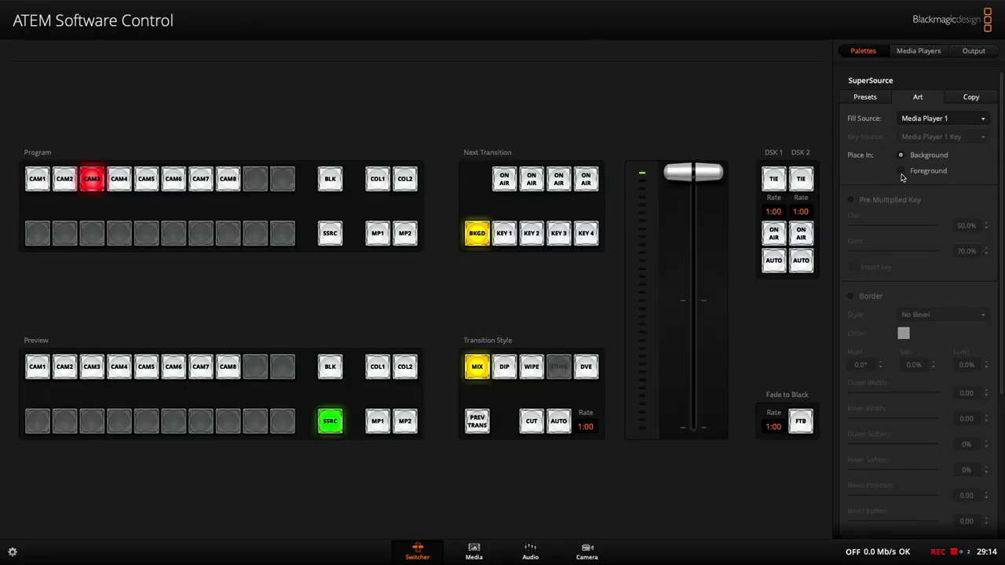
pyautogui.click(903, 171)
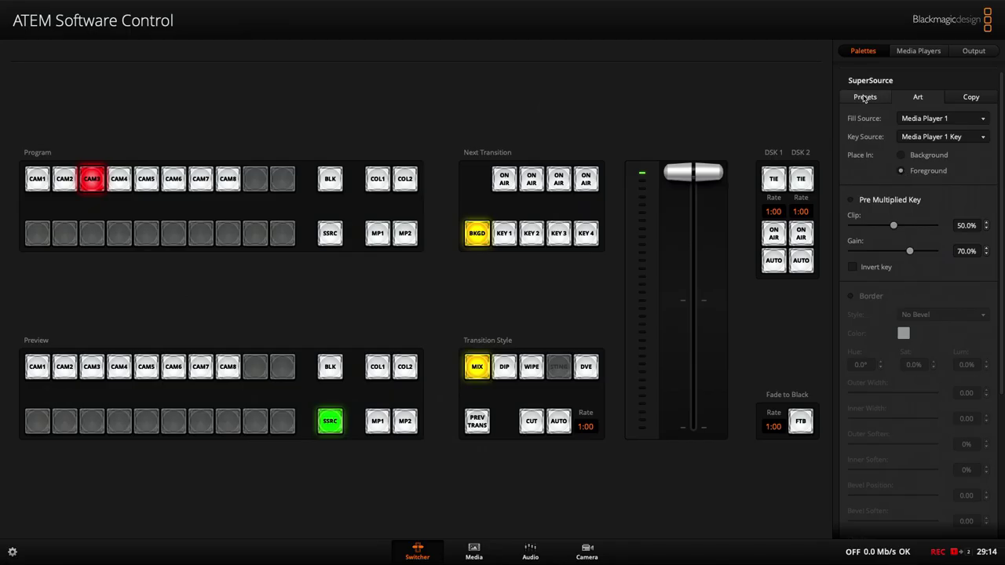
# Size SuperSource Box 1 to 0.24 at position X -11.48, Y 4.15.
pyautogui.click(864, 97)
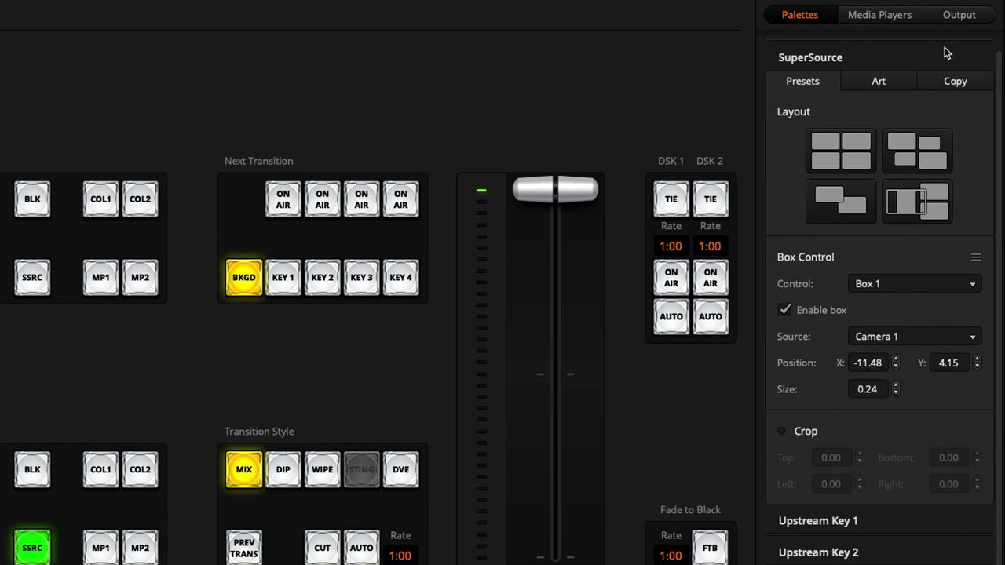
# Copy SuperSource Box 1's settings to Boxes 2 and 3.
pyautogui.click(948, 87)
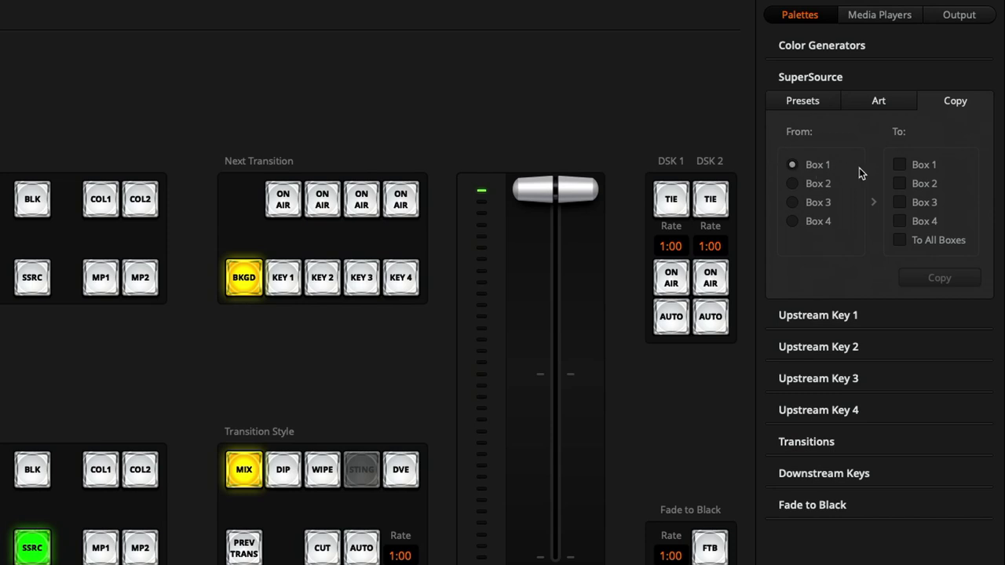
pyautogui.click(902, 188)
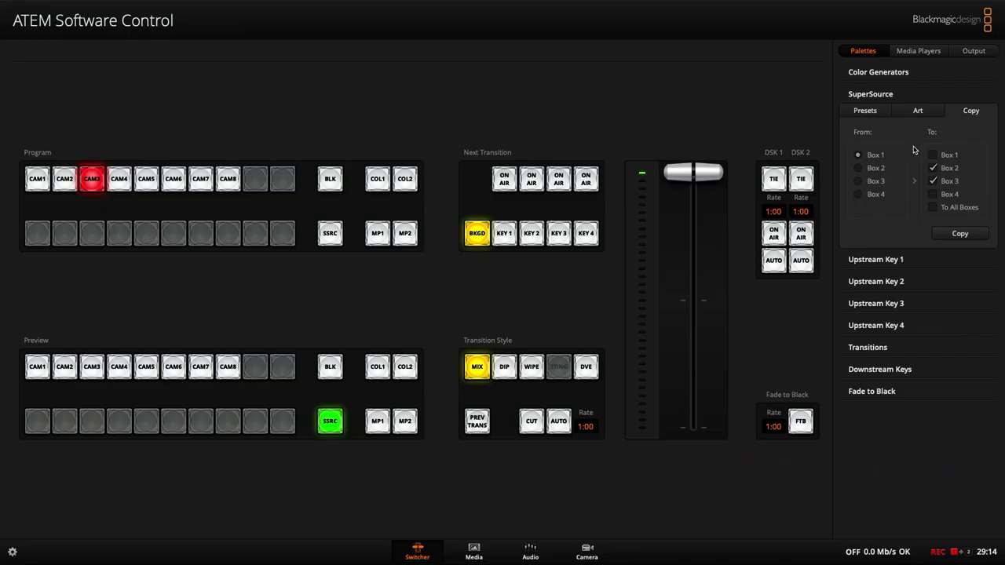
pyautogui.click(869, 113)
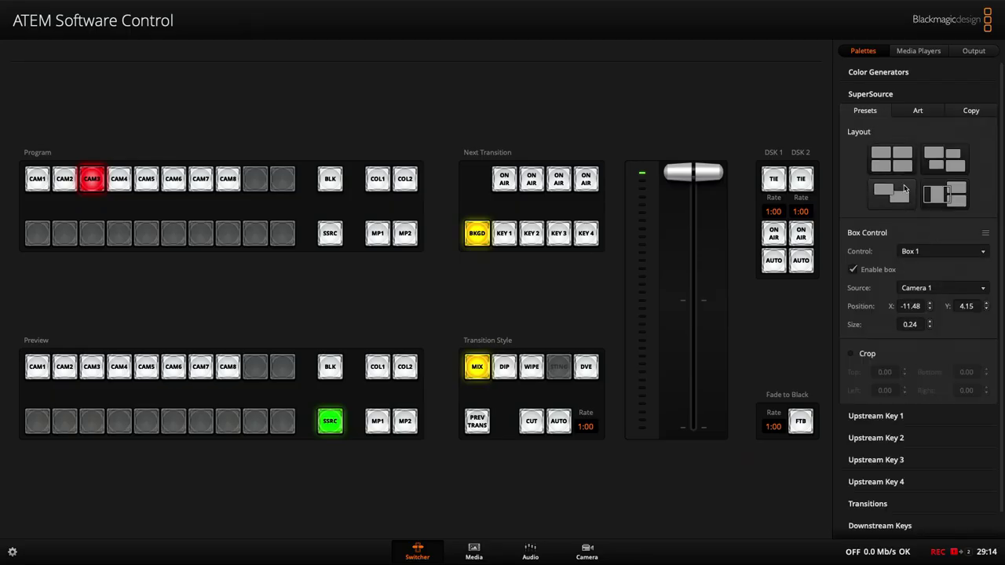
# Review Box 2, then Box 3 on Camera 3 at X -11.48, Y -4.25, size 0.24.
pyautogui.click(914, 252)
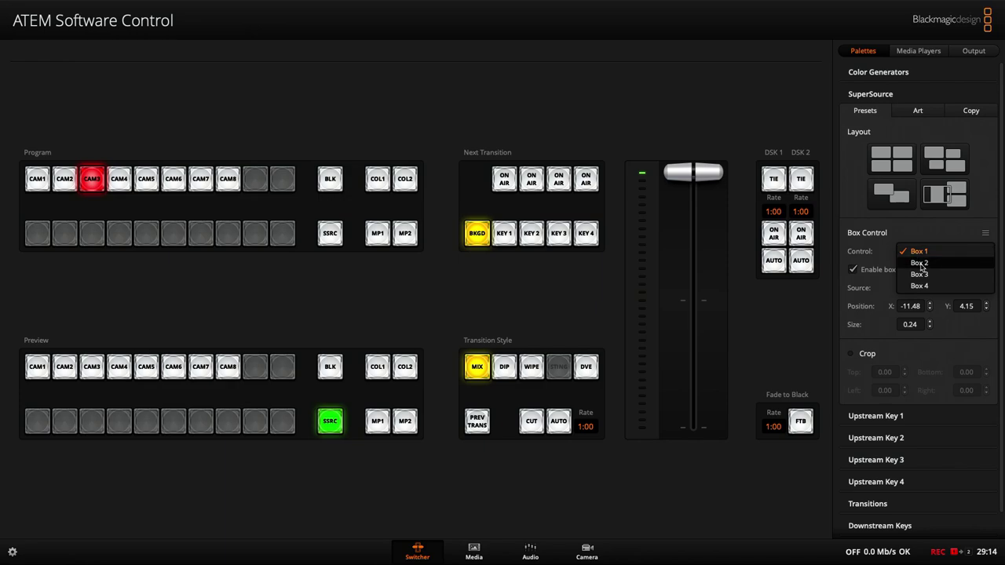
pyautogui.click(922, 264)
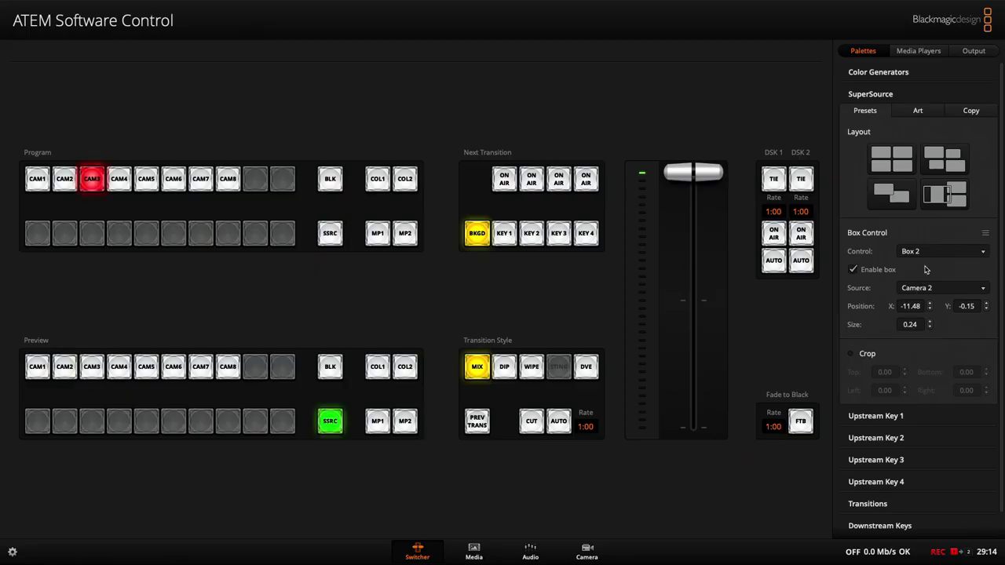
pyautogui.click(931, 251)
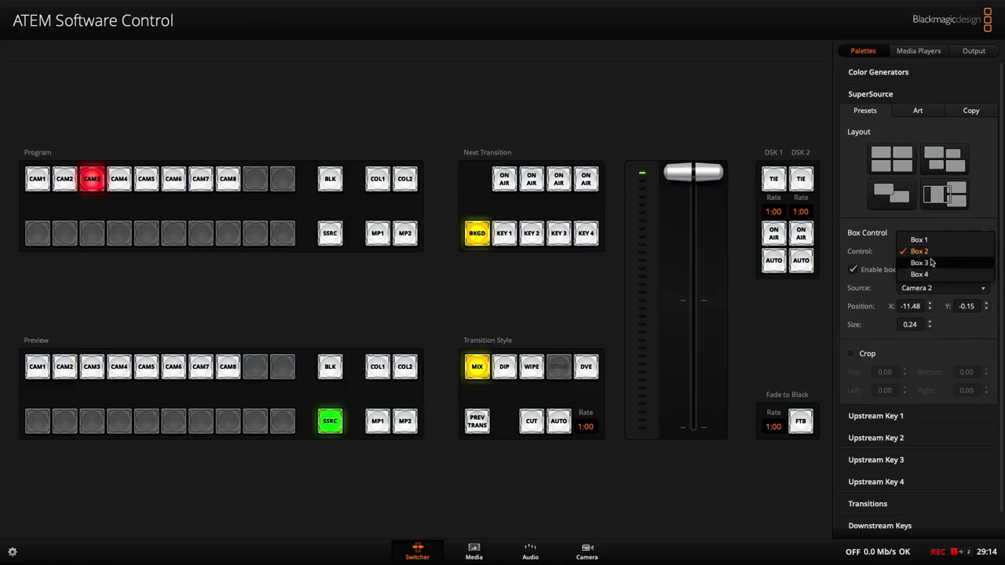
pyautogui.click(930, 263)
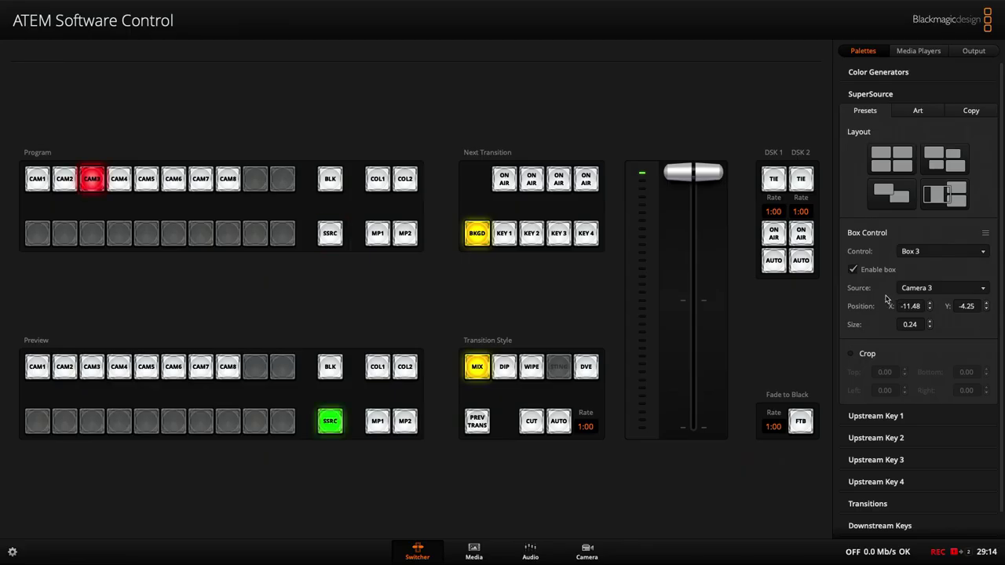
# Show Box 4, the Media Player 2 slide at X 7.58, Y -4.25, size 0.42.
pyautogui.click(912, 252)
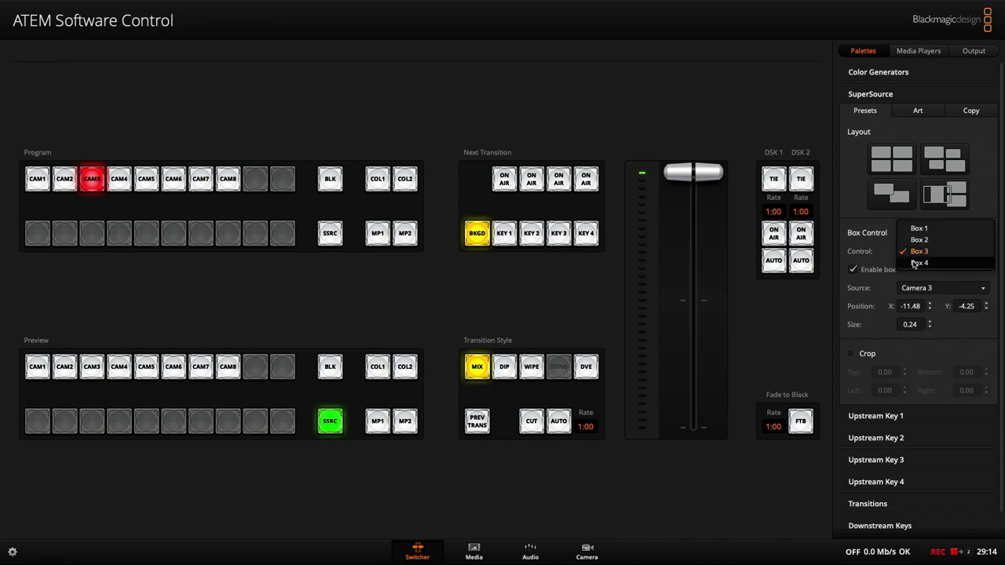
pyautogui.click(914, 263)
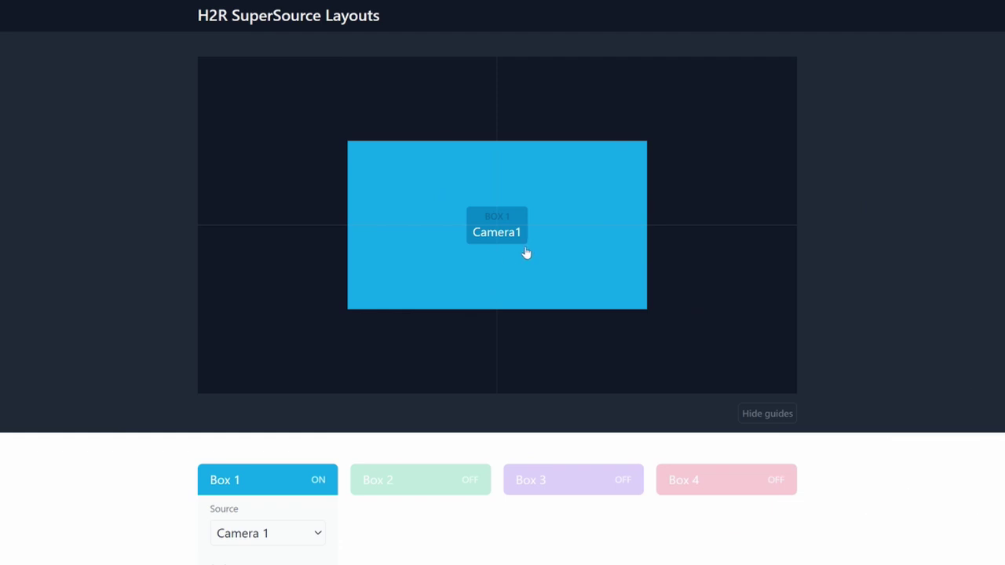
# Place Camera1 top-left, Camera2 right and Camera4 lower right, then copy the SuperSource macro.
pyautogui.moveTo(525, 252); pyautogui.dragTo(376, 168)
pyautogui.click(400, 480)
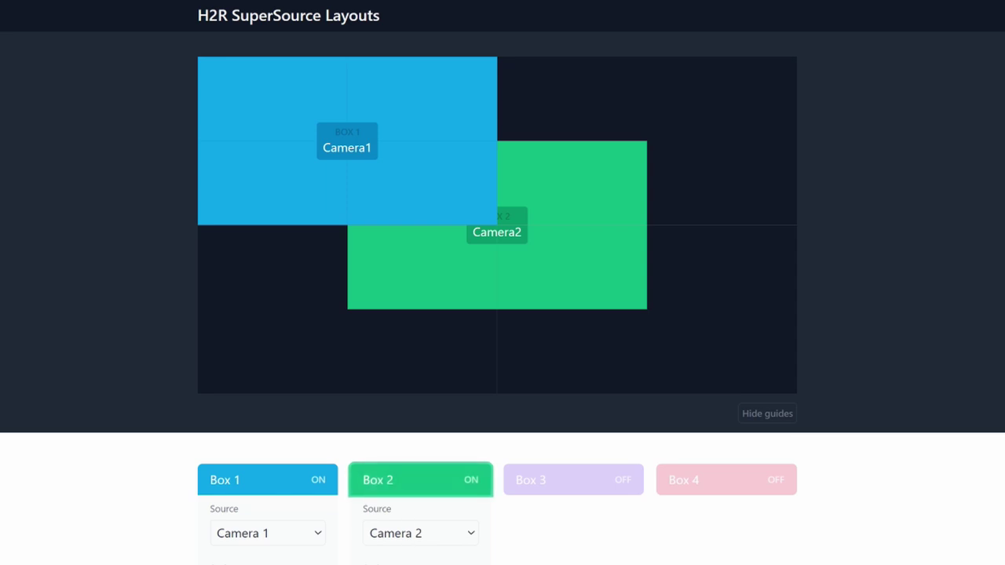
pyautogui.moveTo(527, 260); pyautogui.dragTo(674, 274)
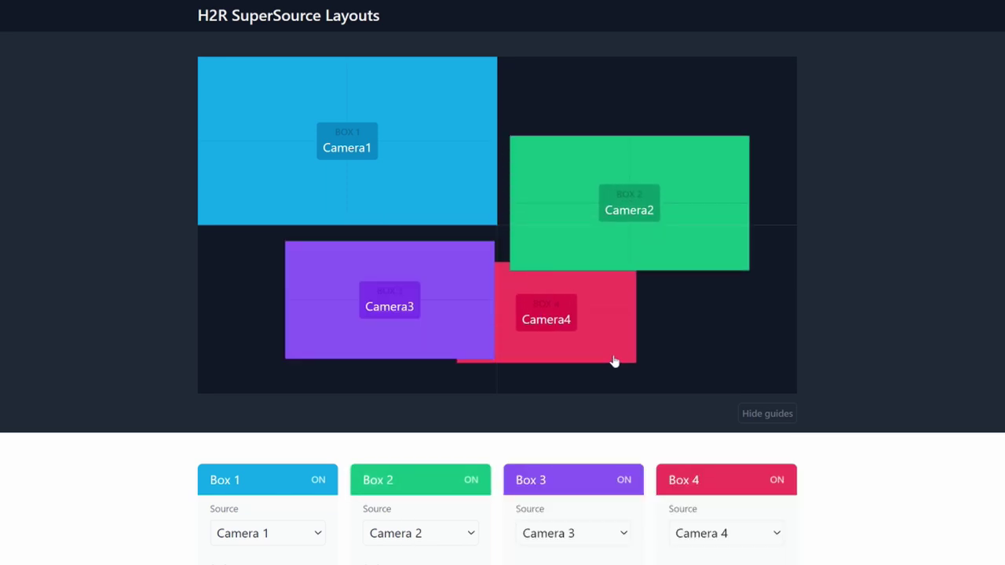
pyautogui.moveTo(615, 362); pyautogui.dragTo(666, 379)
pyautogui.scroll(-10, 666, 379)
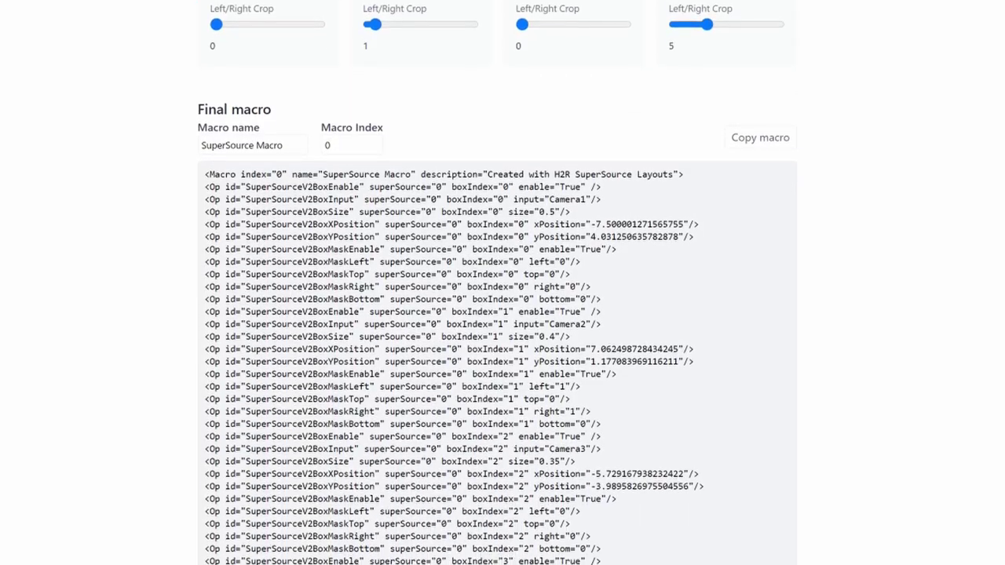
pyautogui.click(777, 106)
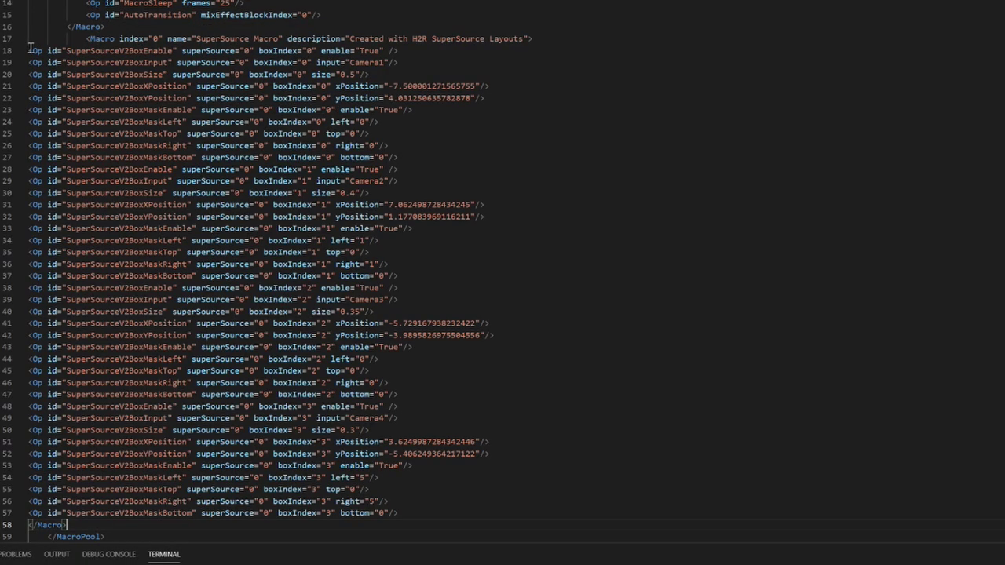
# Indent the pasted macro lines 18–58 one level to align with the MacroPool structure.
pyautogui.keyDown('shift'); pyautogui.click(30, 50); pyautogui.keyUp('shift')
pyautogui.press('Tab')
pyautogui.press('Tab')
pyautogui.press('Tab')
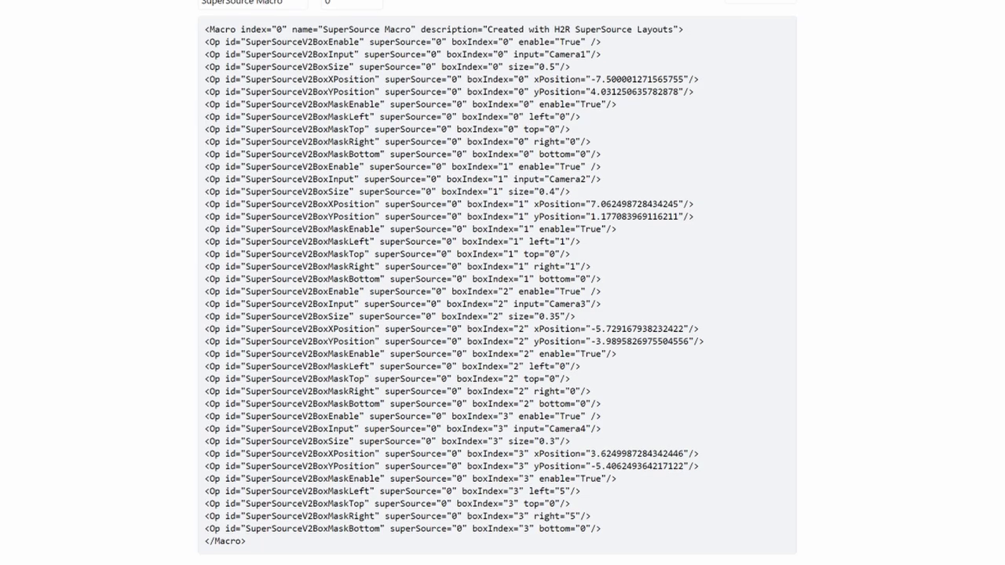
pyautogui.scroll(-3, 496, 282)
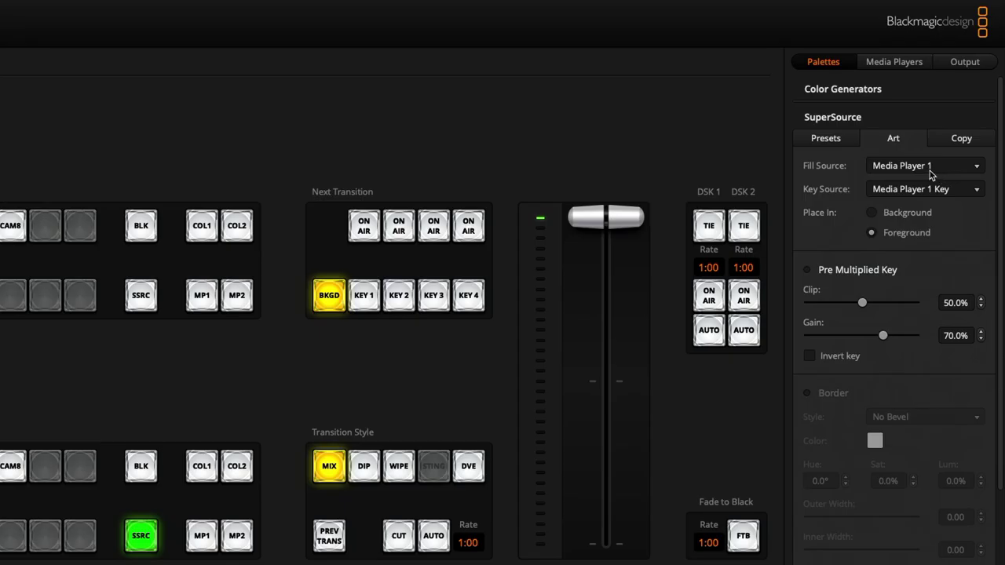
# Set the SuperSource art fill source to Camera 3, placed in the background.
pyautogui.click(930, 172)
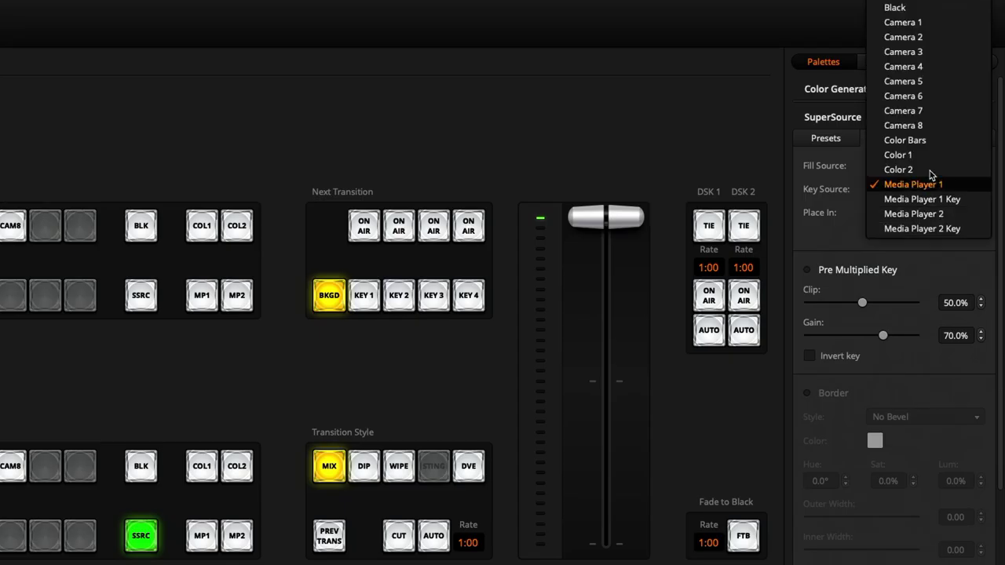
pyautogui.click(912, 53)
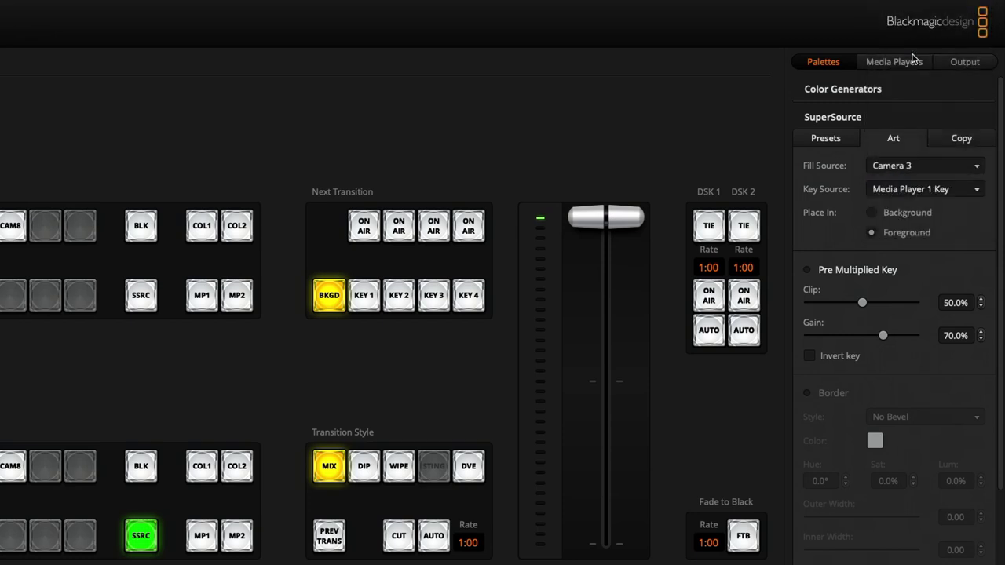
pyautogui.click(872, 213)
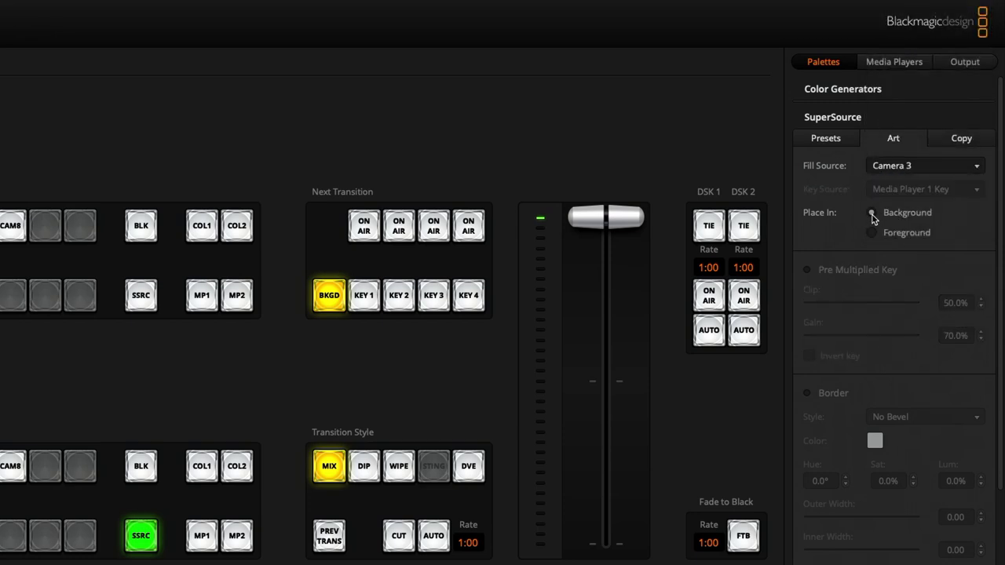
pyautogui.click(838, 139)
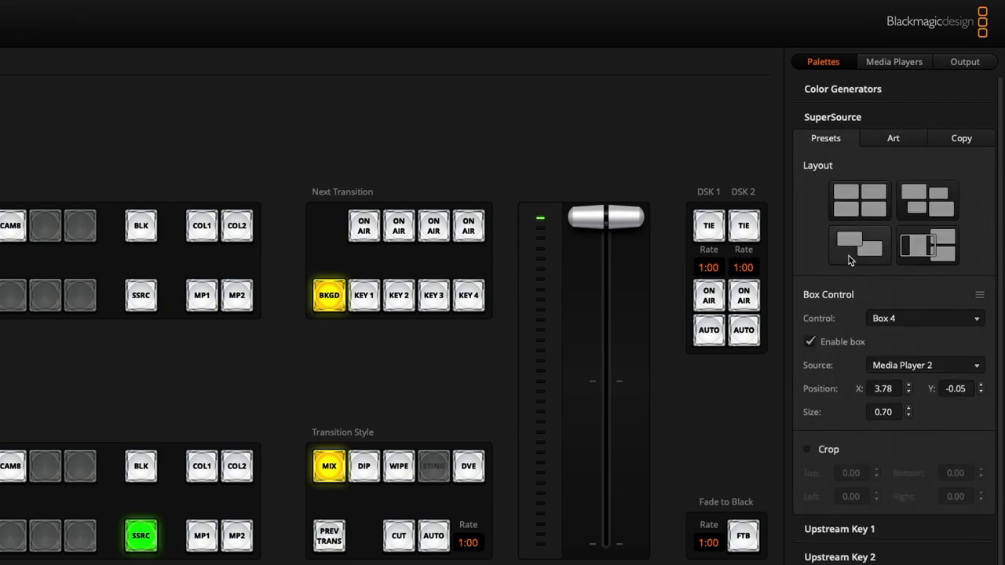
# Apply the third layout preset, then check Box 1 and Box 2 (Camera 2 at 6.32, -3.50, size 0.50).
pyautogui.click(848, 256)
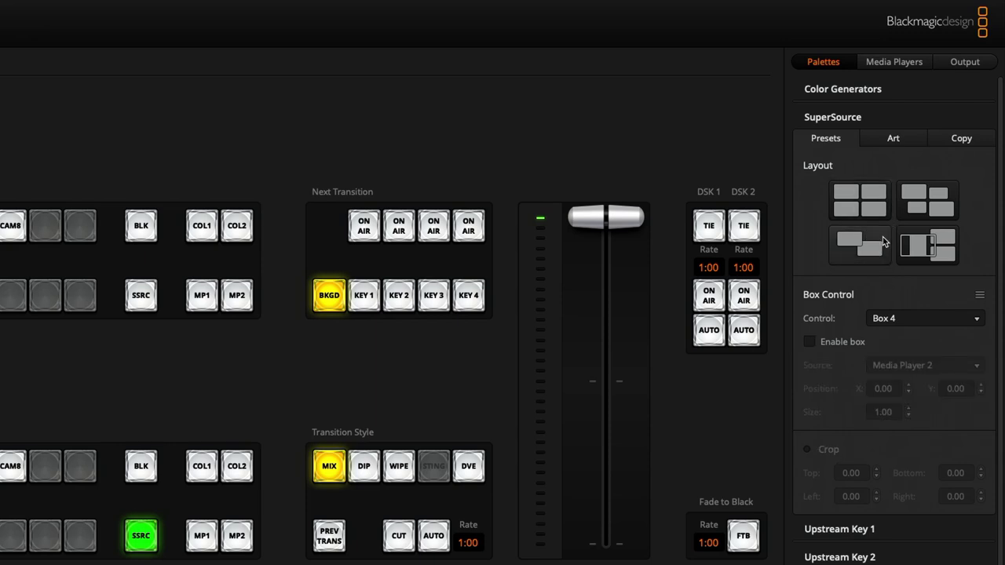
pyautogui.click(885, 318)
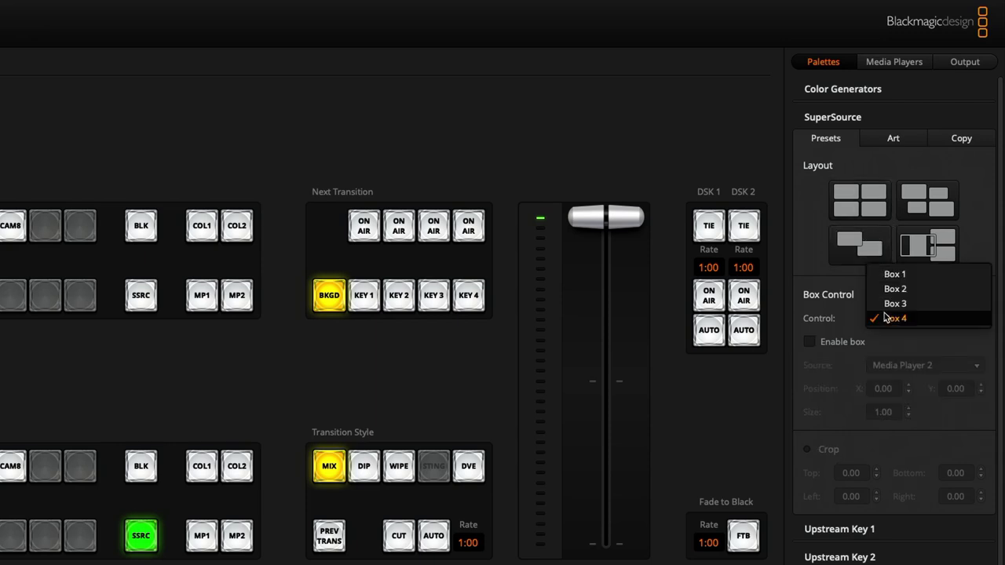
pyautogui.click(896, 275)
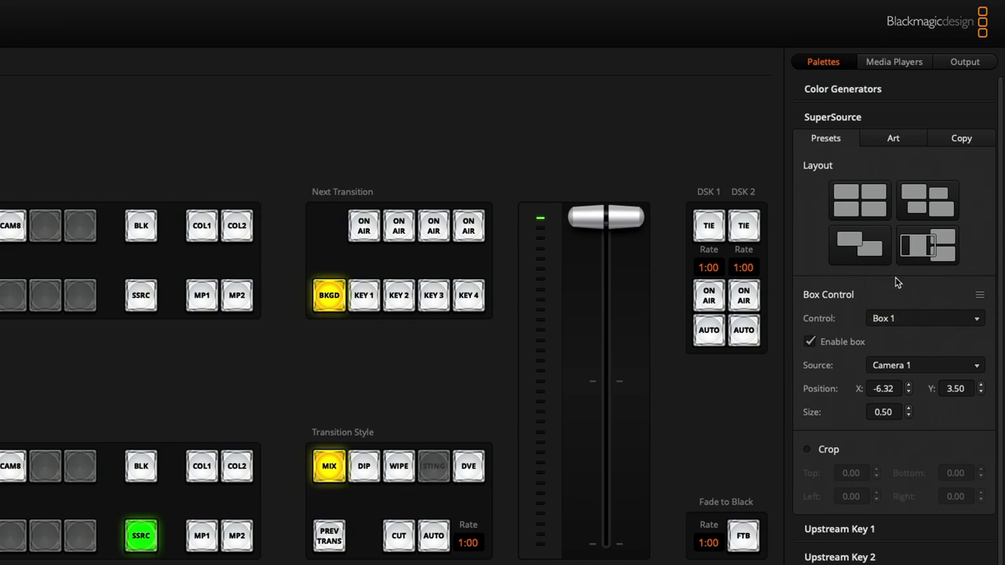
pyautogui.click(898, 318)
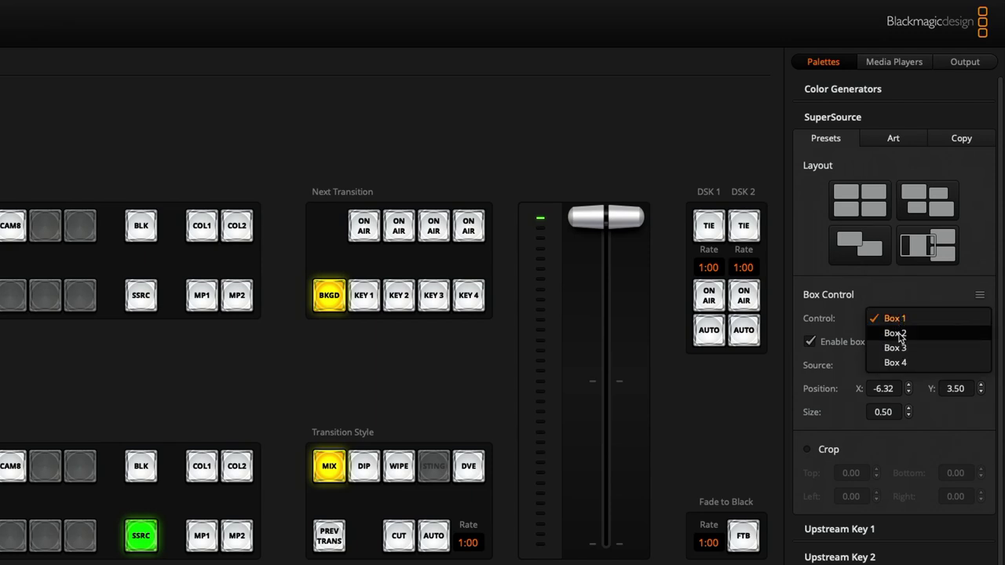
pyautogui.click(899, 333)
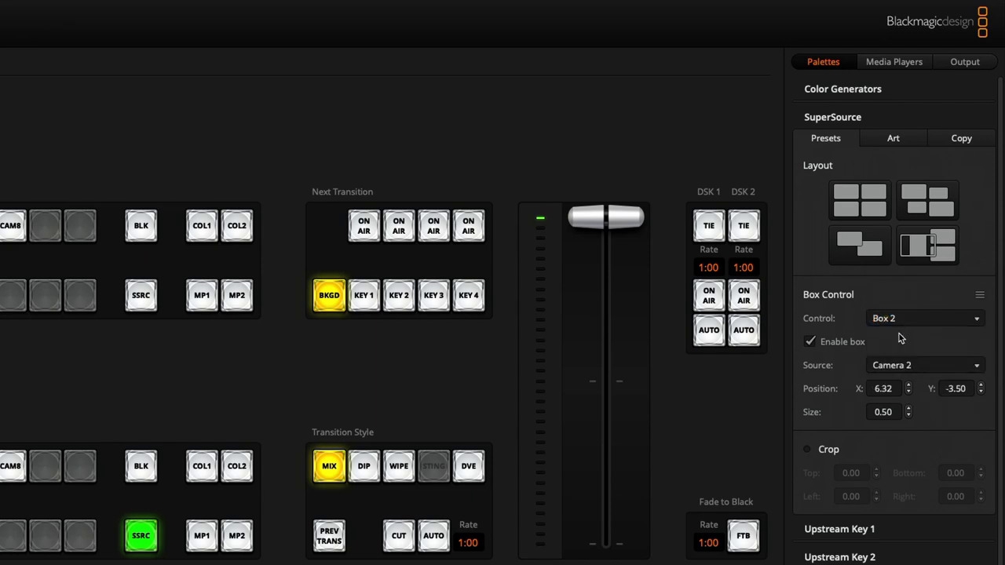